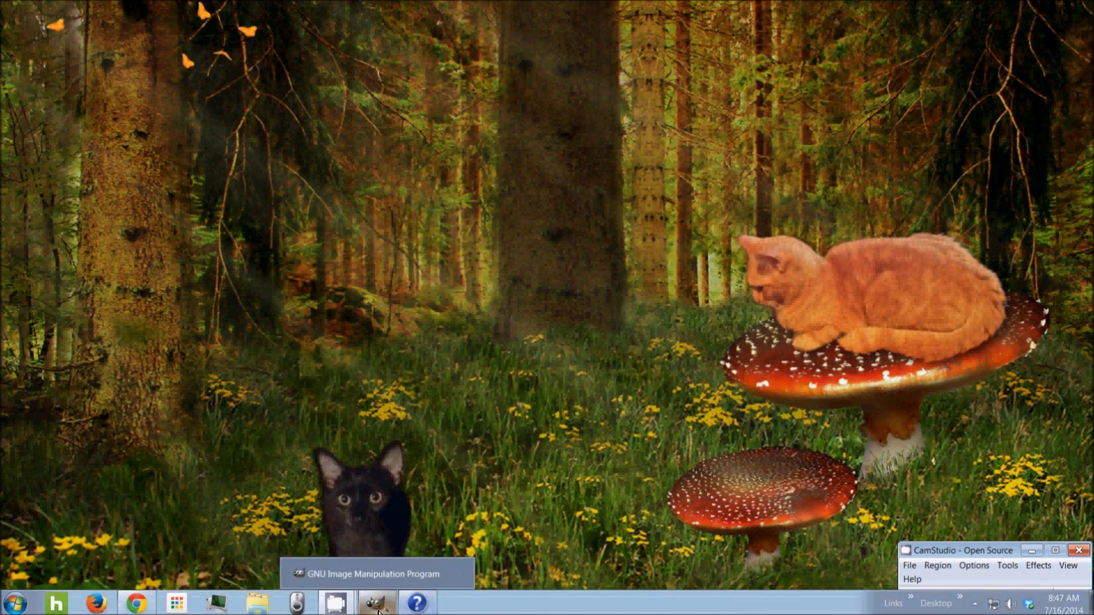
# Bring GIMP to the front and open the Script-Fu menu showing Layer Effects and MyScripts.
pyautogui.click(378, 611)
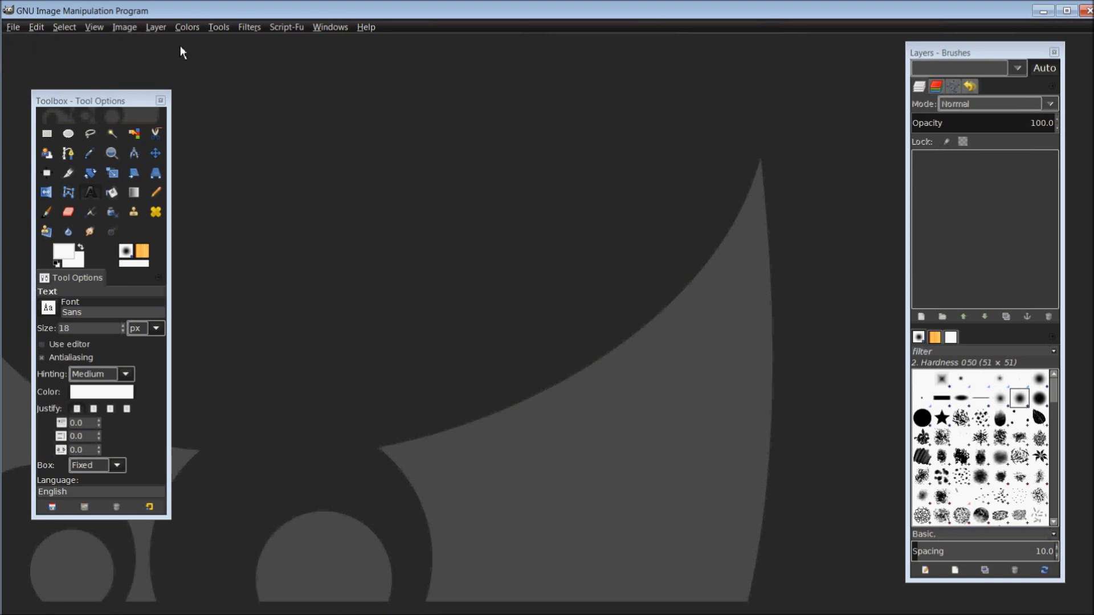
pyautogui.click(283, 30)
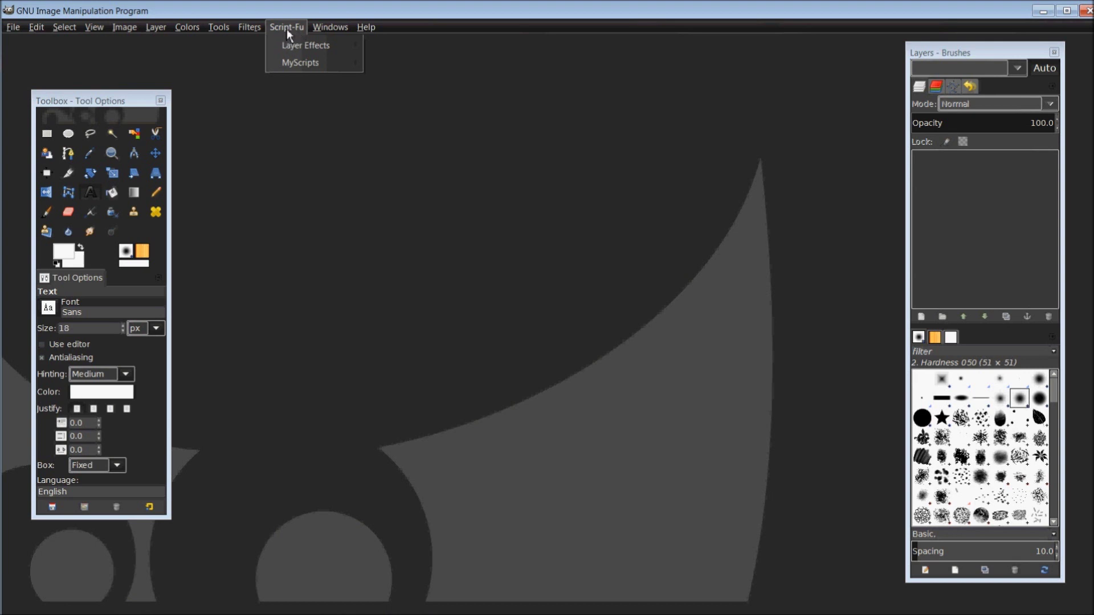
# Browse the Filters menu's Web, Decor, Noise and Enhance submenus, then close the menu.
pyautogui.moveTo(261, 27)
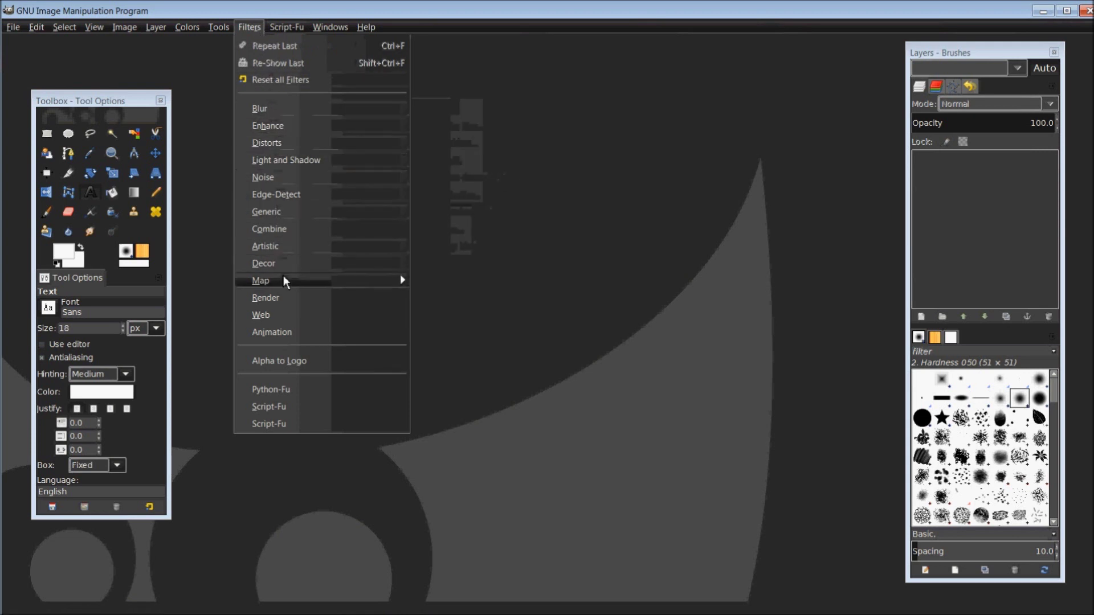
pyautogui.moveTo(287, 314)
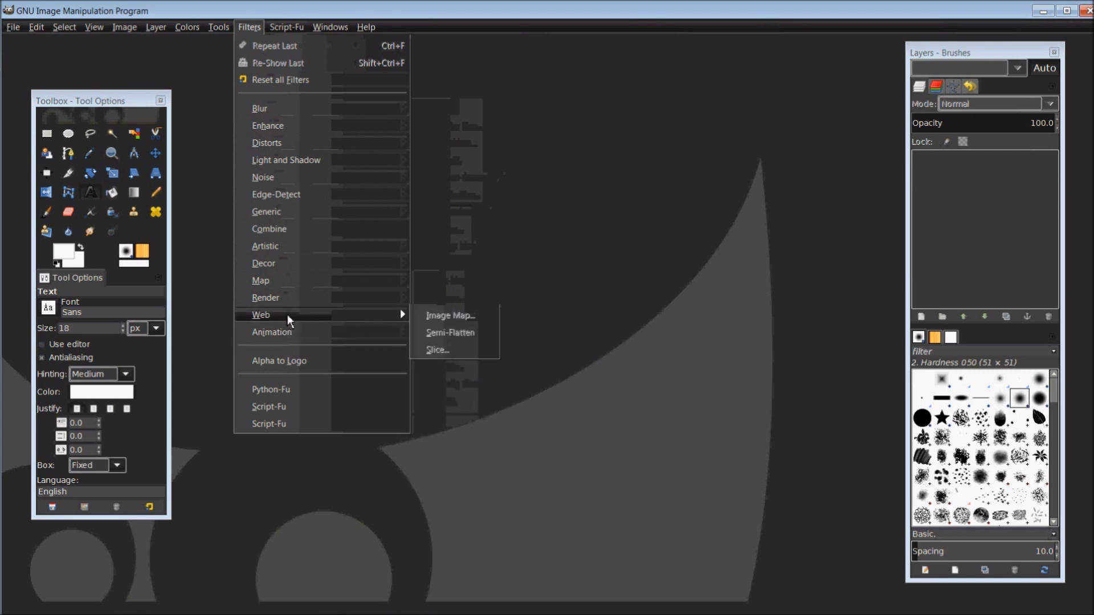
pyautogui.moveTo(293, 263)
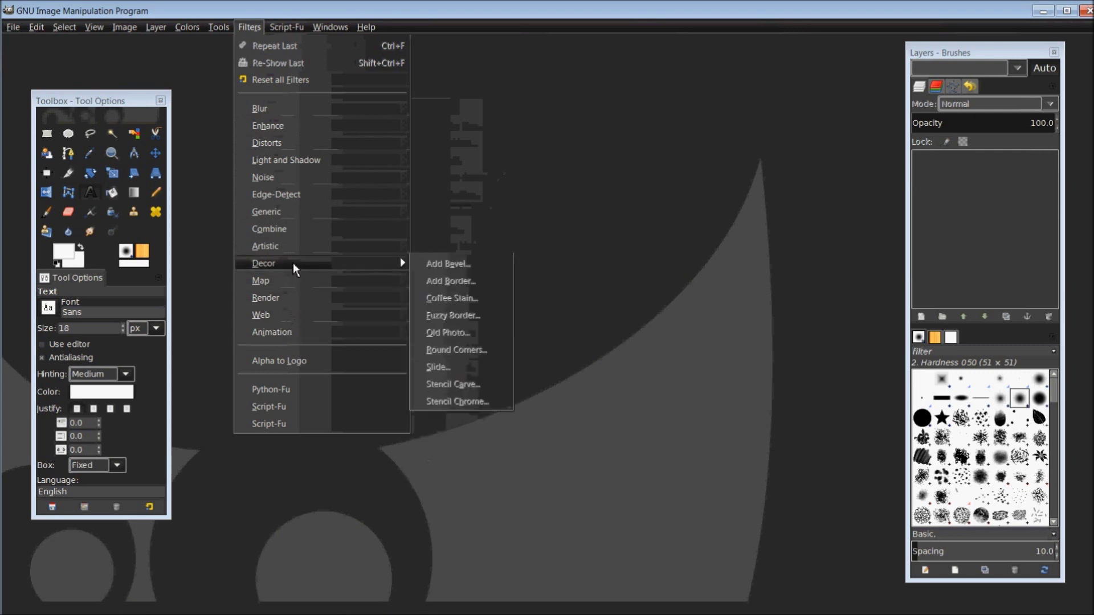
pyautogui.moveTo(295, 237)
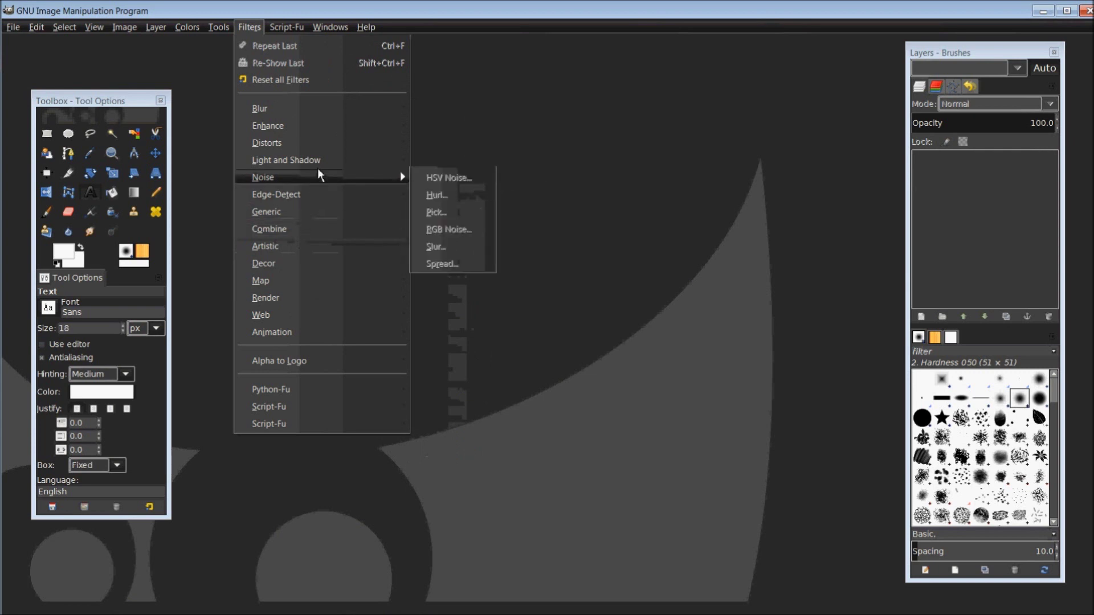
pyautogui.moveTo(324, 143)
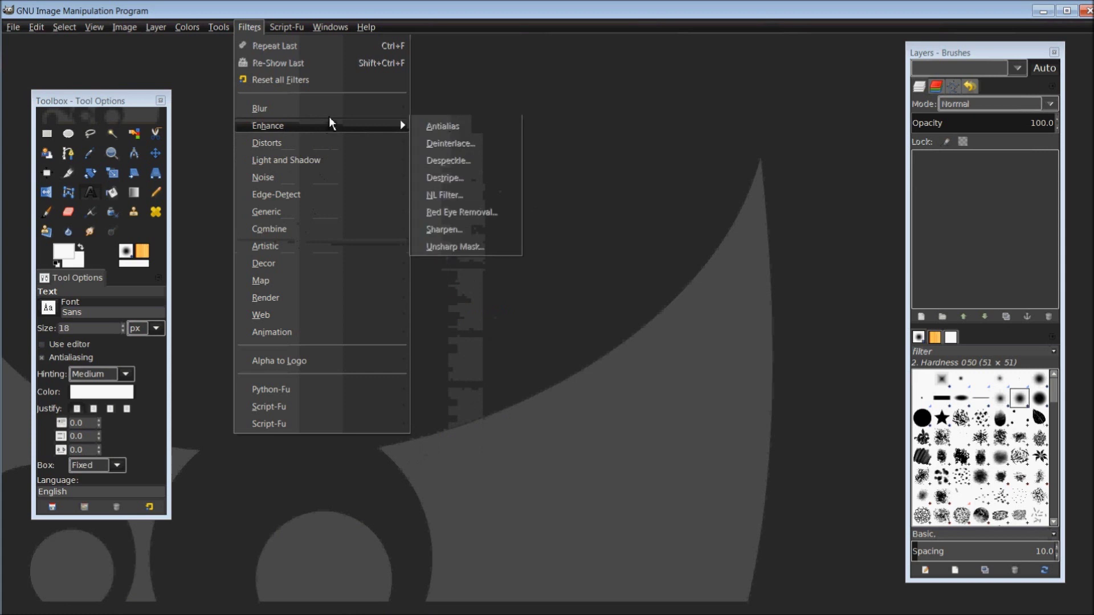
pyautogui.moveTo(343, 195)
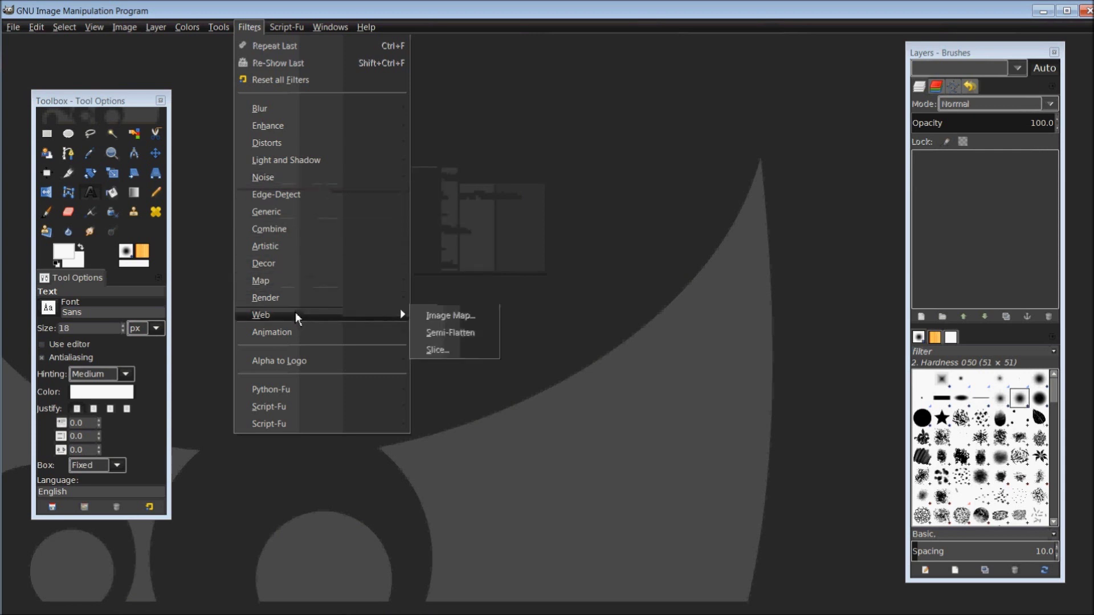
pyautogui.moveTo(283, 125)
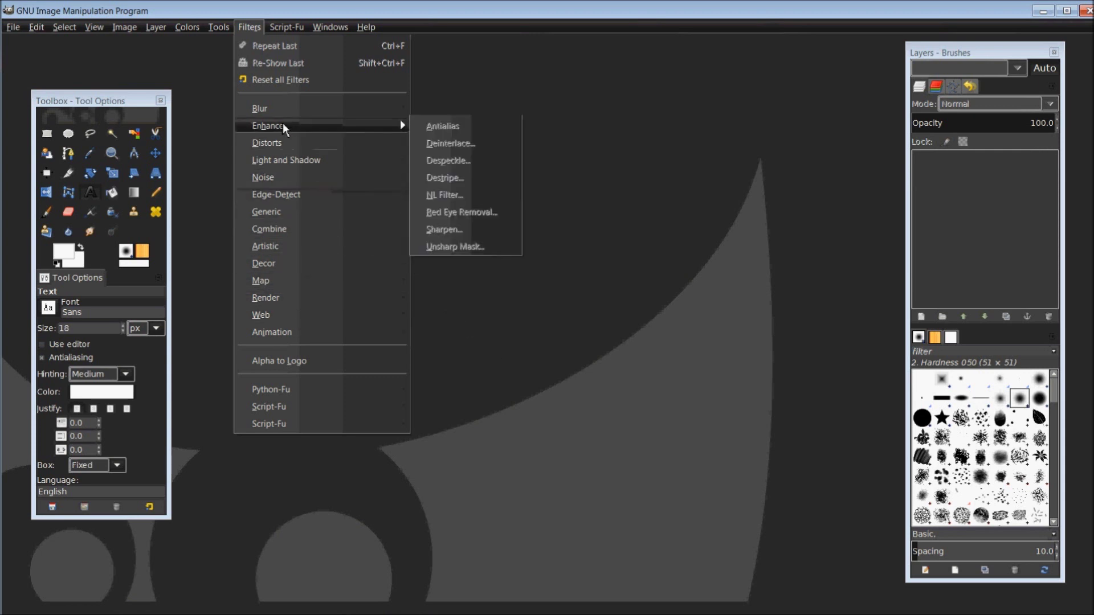
pyautogui.click(255, 12)
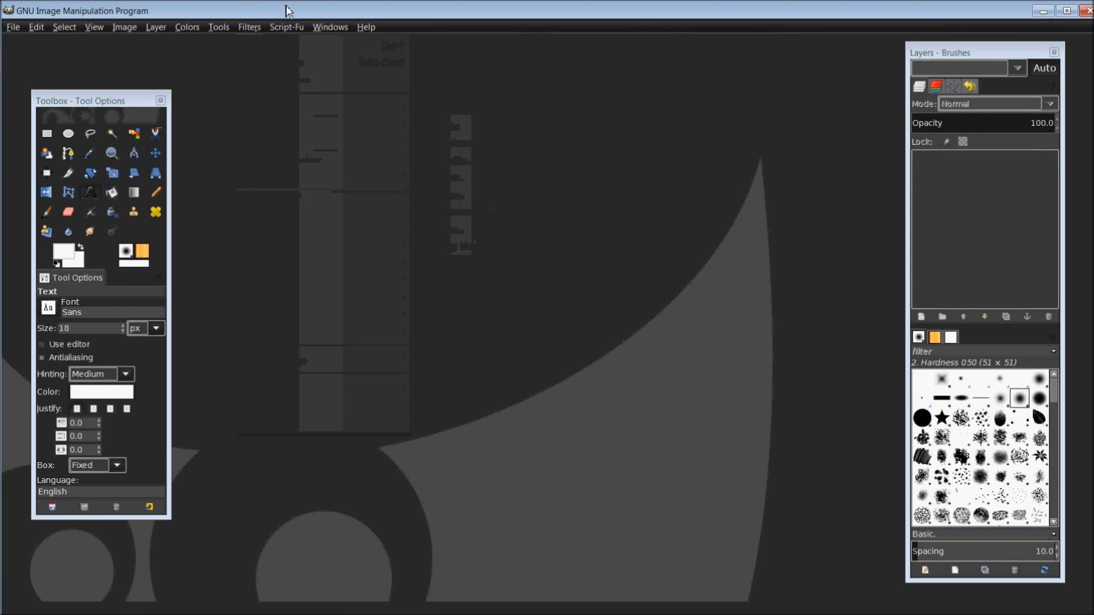
# Open registry.gimp.org through Help > GIMP Online > Plug-in Registry.
pyautogui.click(365, 30)
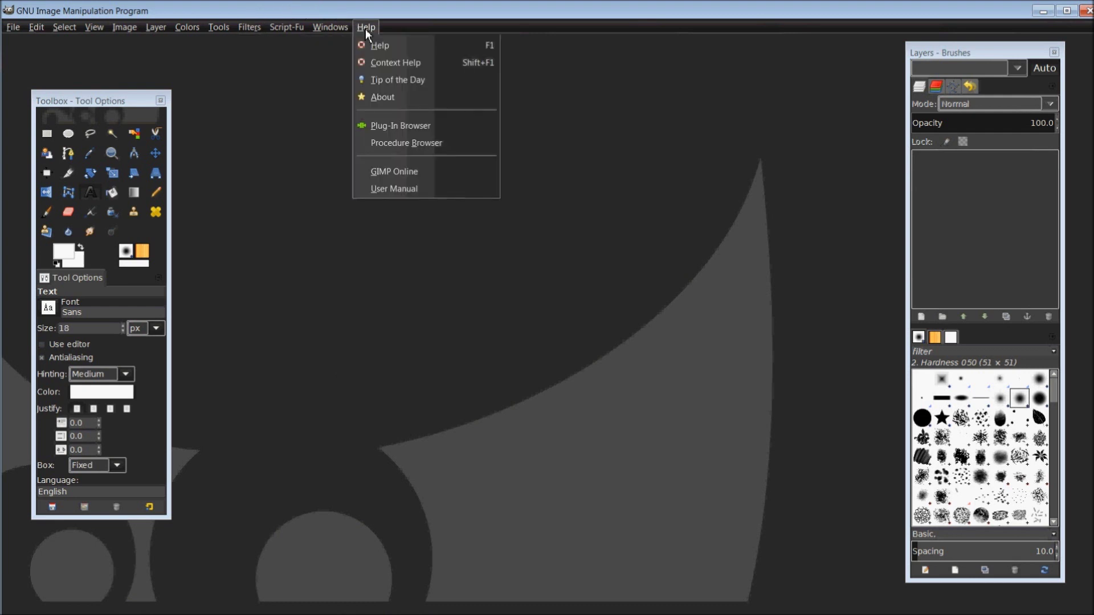
pyautogui.moveTo(378, 170)
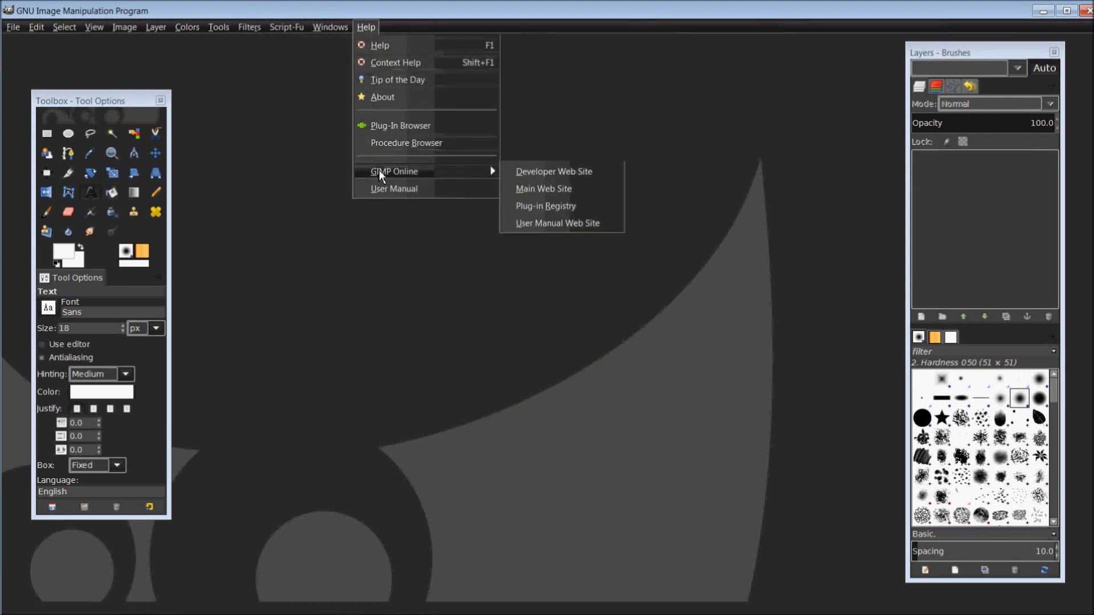
pyautogui.click(548, 214)
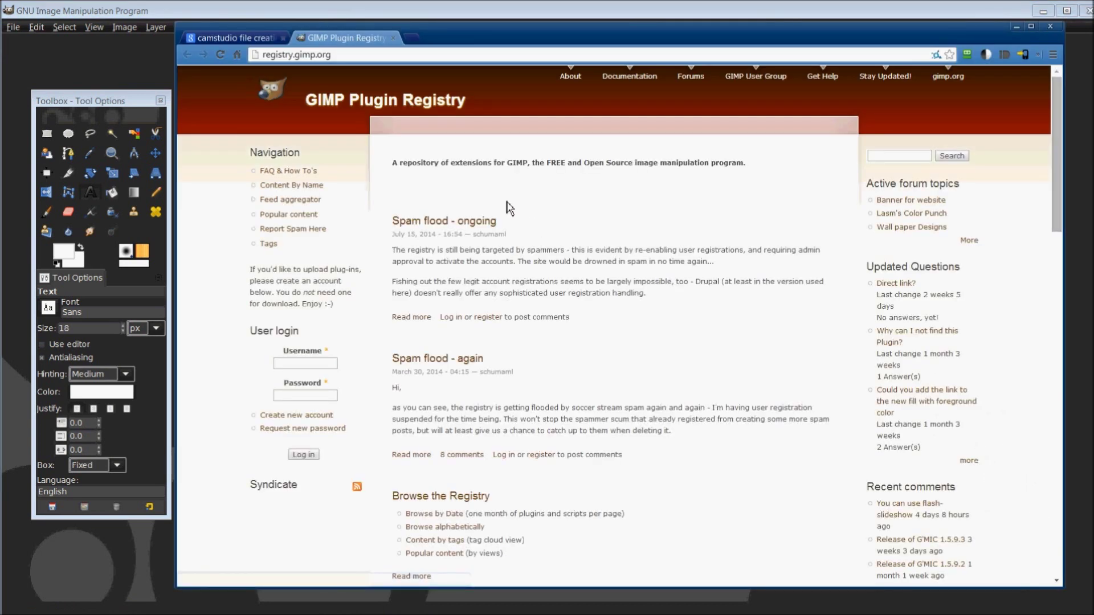
# Search the GIMP Plugin Registry for 'layer effects' to list matching plugins.
pyautogui.moveTo(525, 43); pyautogui.dragTo(463, 48)
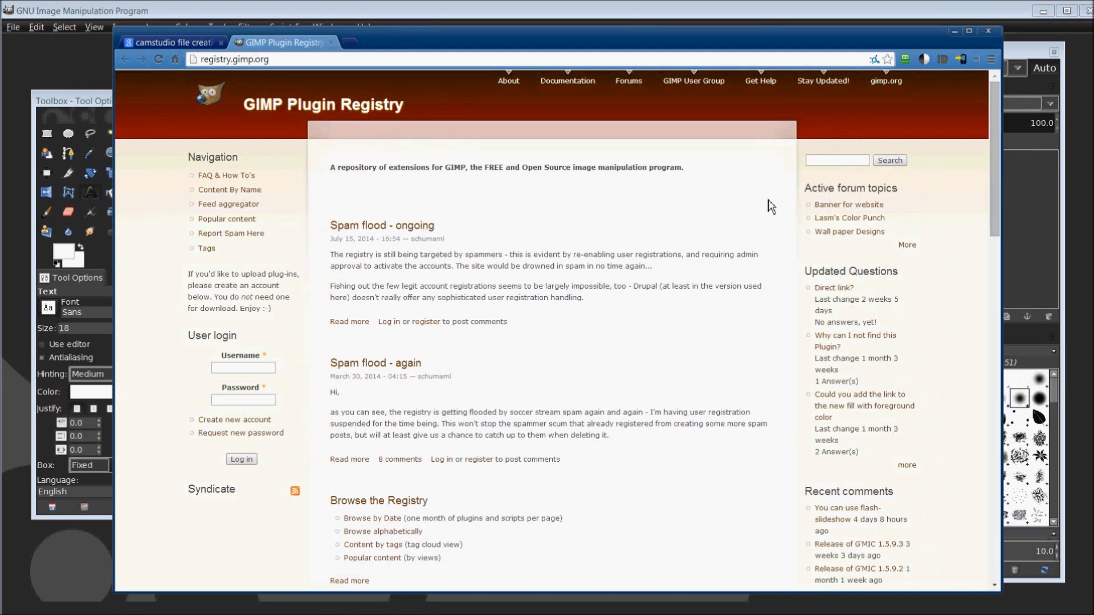
pyautogui.click(821, 161)
pyautogui.write('l')
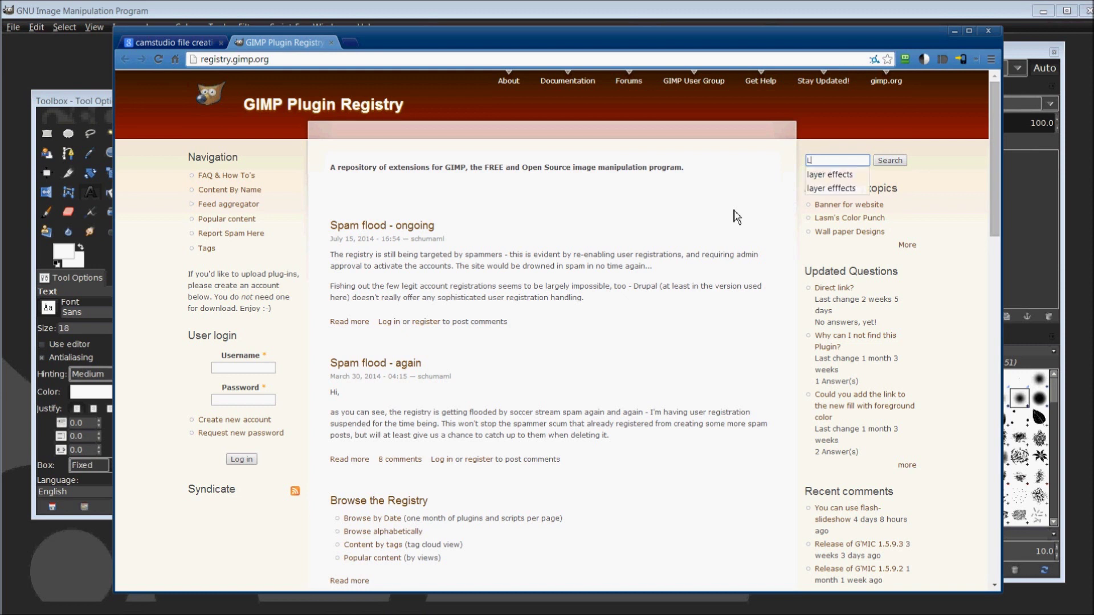
pyautogui.press('Down')
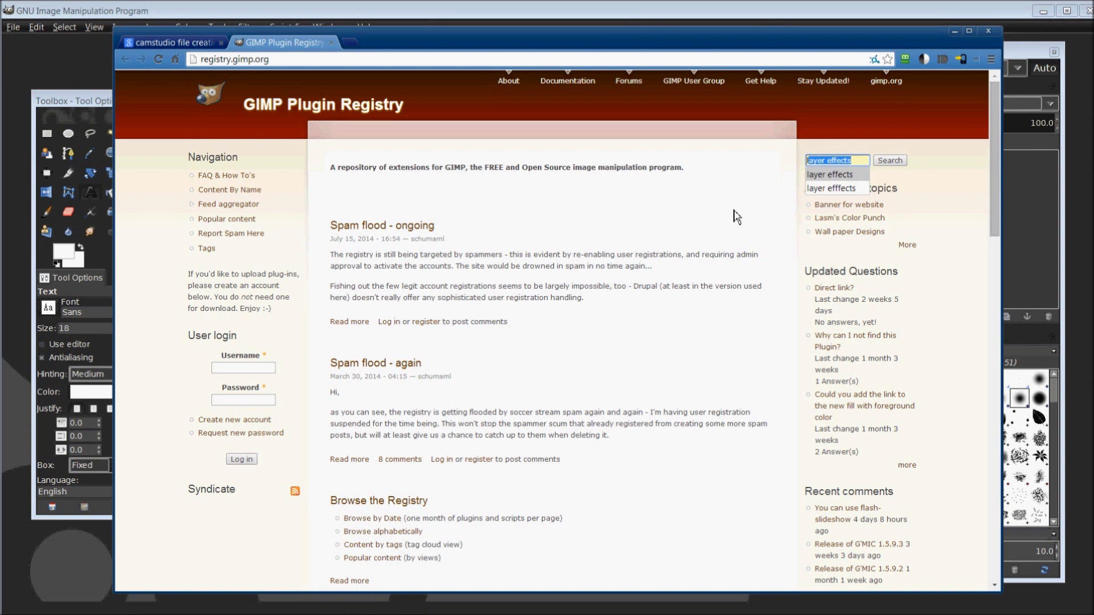
pyautogui.press('Escape')
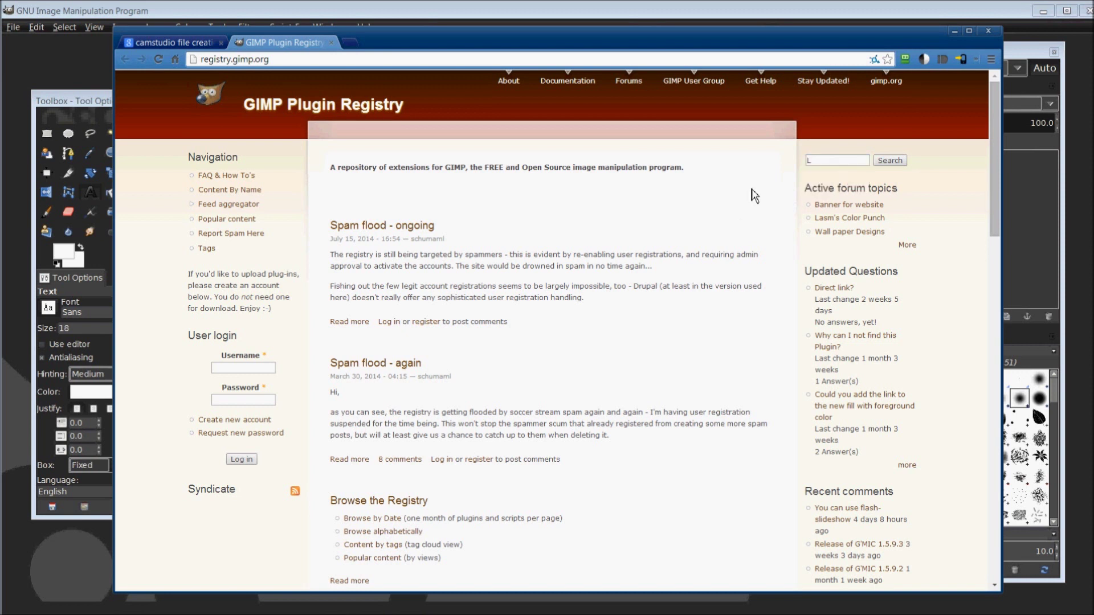
pyautogui.click(836, 164)
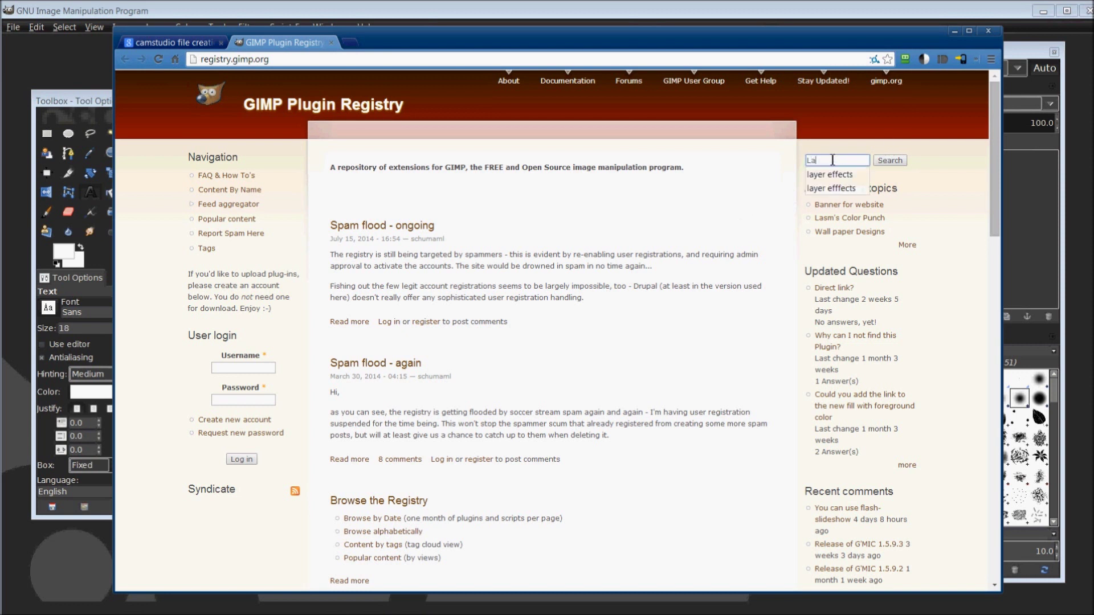
pyautogui.click(829, 174)
pyautogui.click(890, 162)
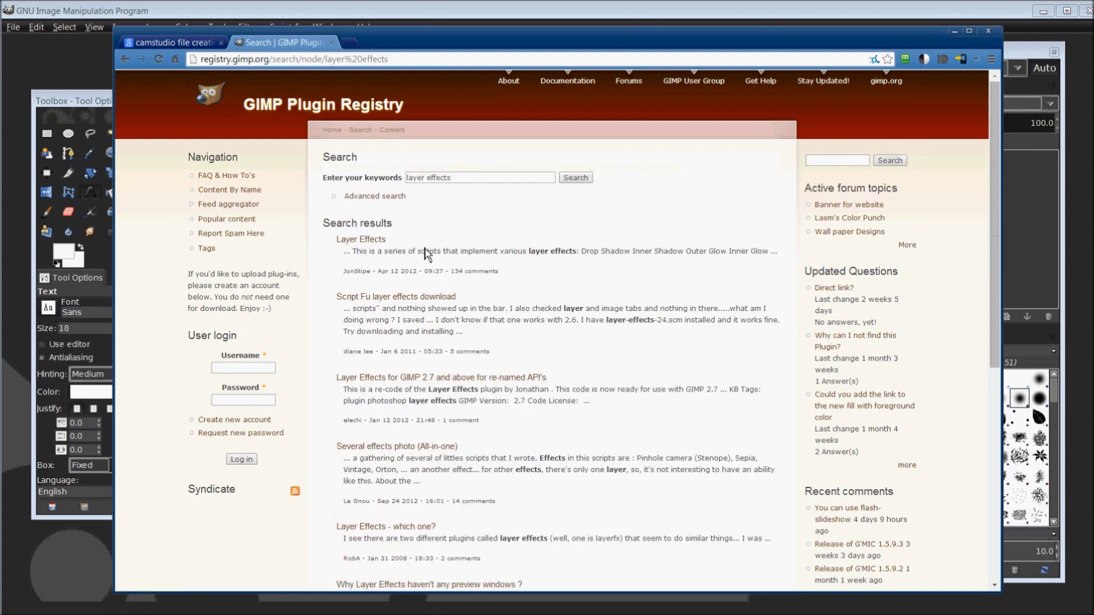
# Open the Layer Effects plugin page and review its effect list and layerfx.scm/layerfx.py files.
pyautogui.click(361, 240)
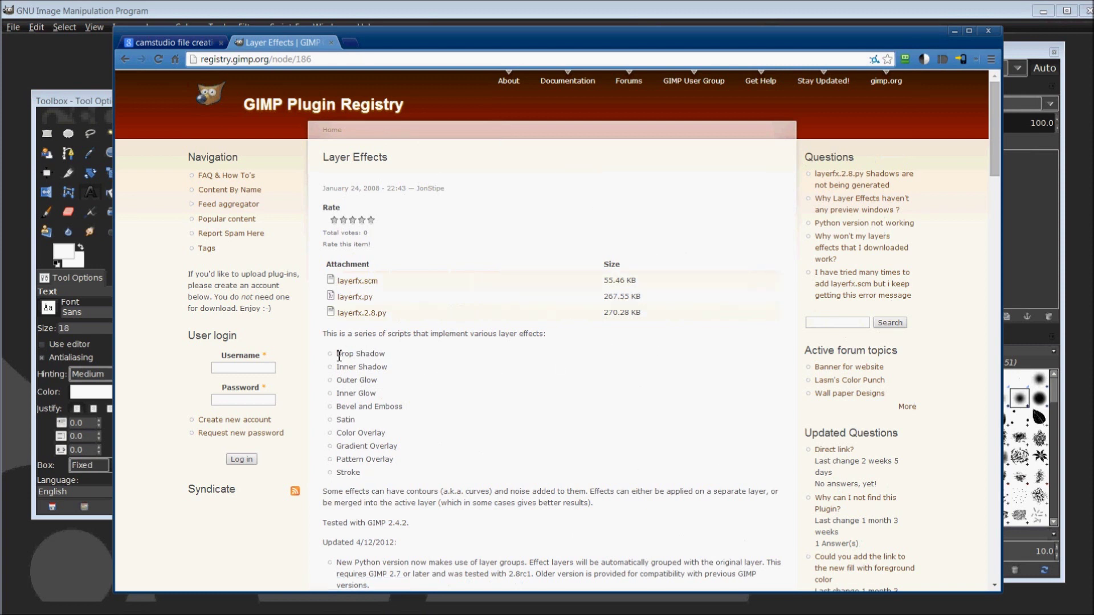
pyautogui.moveTo(340, 354)
pyautogui.mouseDown()
pyautogui.moveTo(377, 375)
pyautogui.moveTo(422, 505)
pyautogui.moveTo(426, 470)
pyautogui.mouseUp()
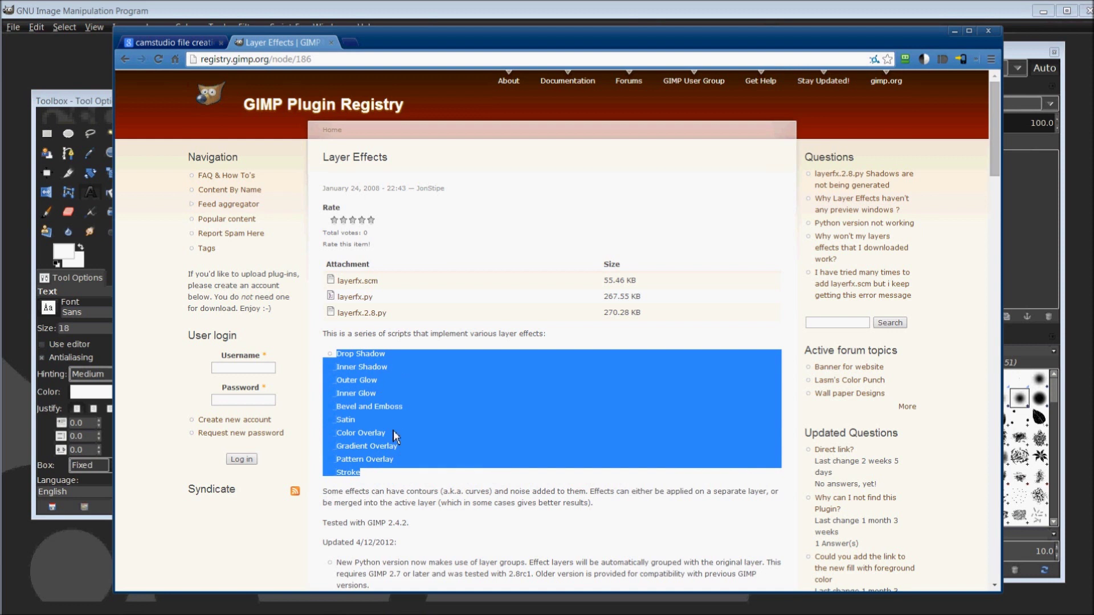
pyautogui.click(408, 422)
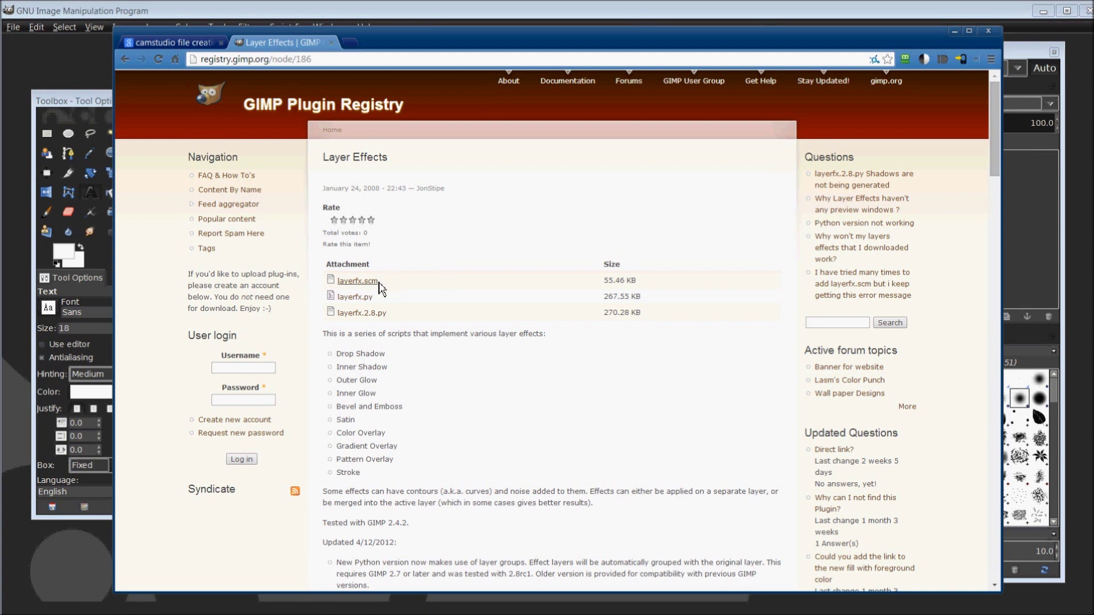
pyautogui.moveTo(393, 282); pyautogui.dragTo(332, 287)
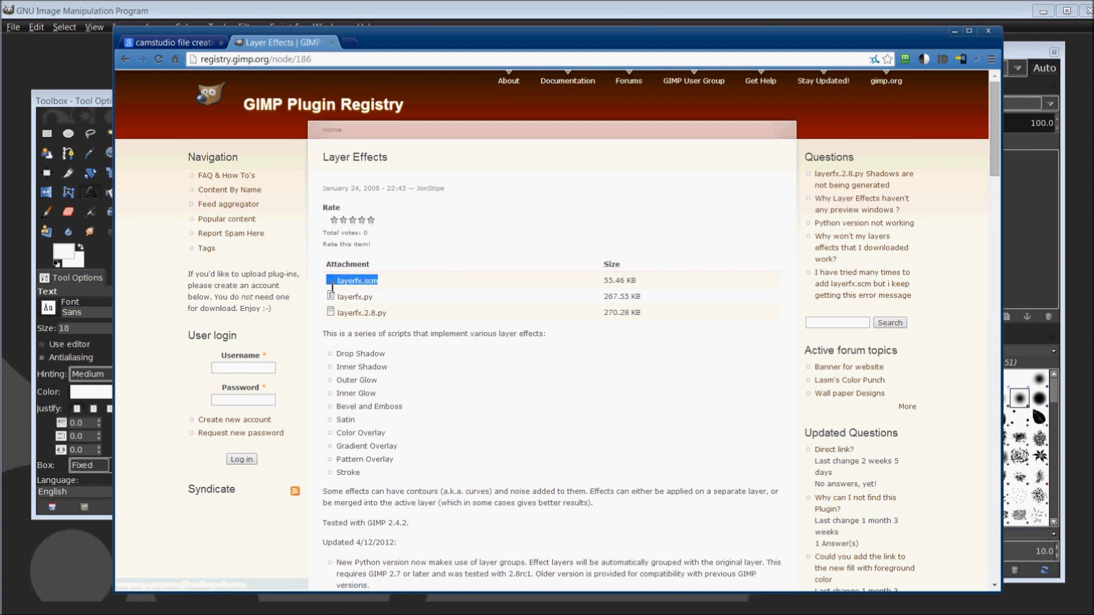
pyautogui.click(402, 280)
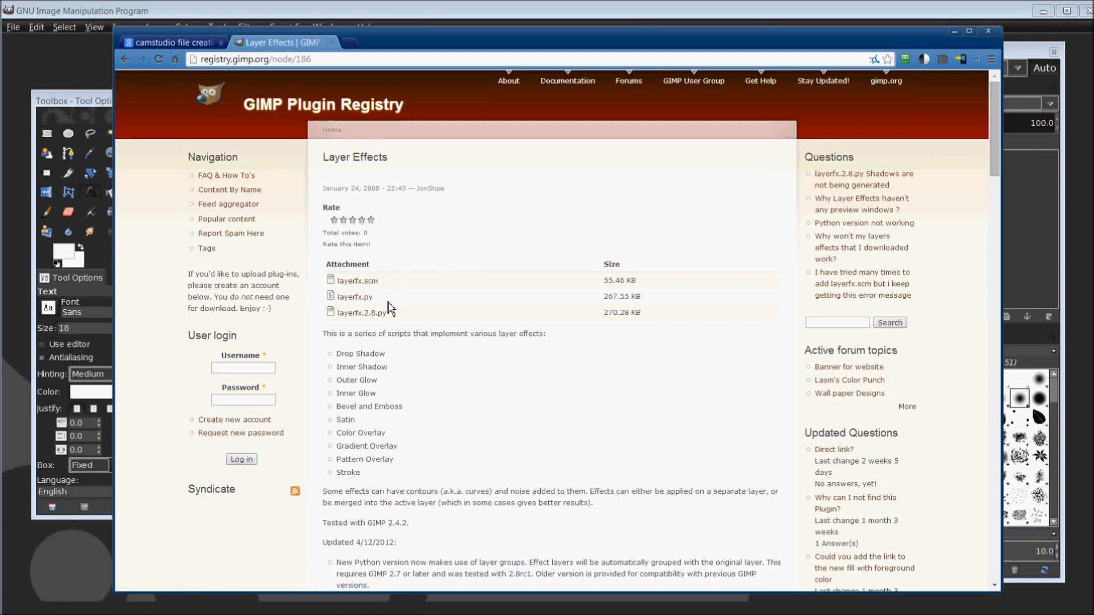
pyautogui.moveTo(374, 297); pyautogui.dragTo(335, 304)
pyautogui.click(431, 288)
# Download layerfx.scm and show it in the Downloads folder.
pyautogui.click(372, 288)
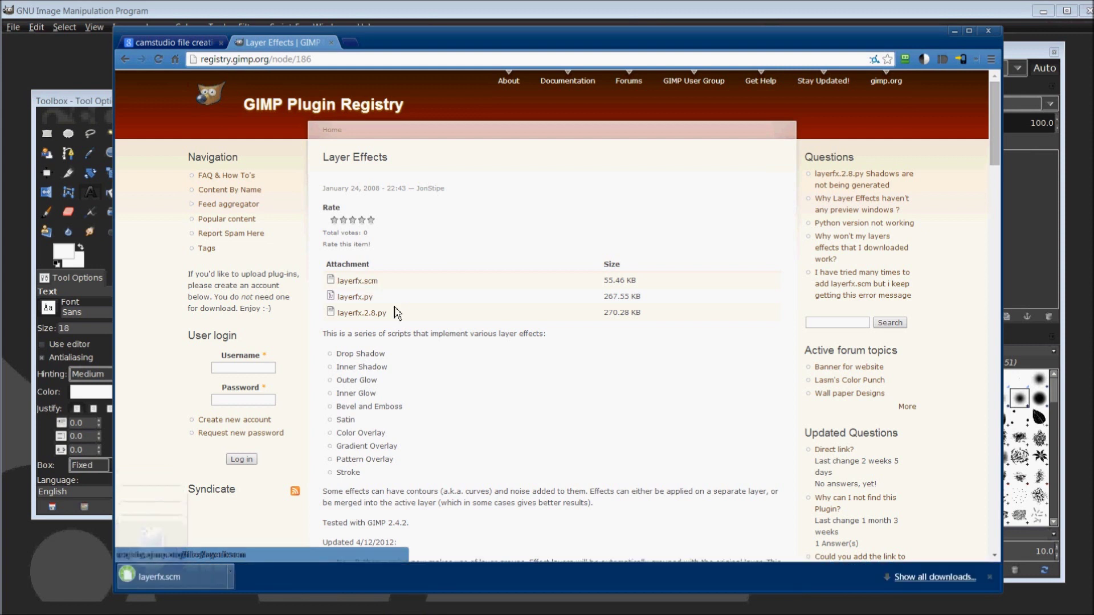
pyautogui.click(231, 578)
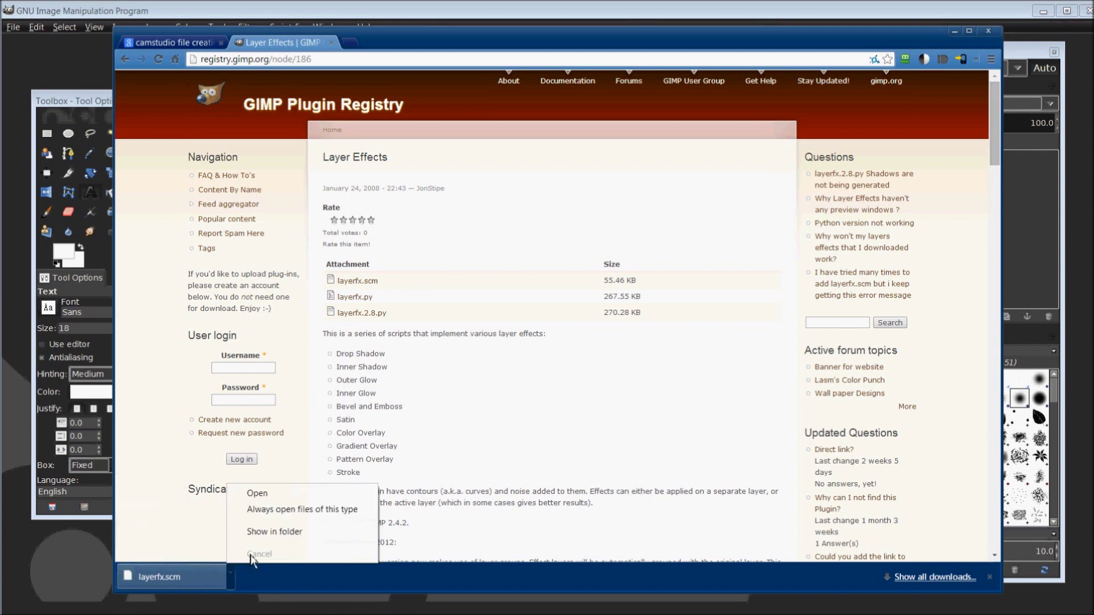
pyautogui.click(264, 533)
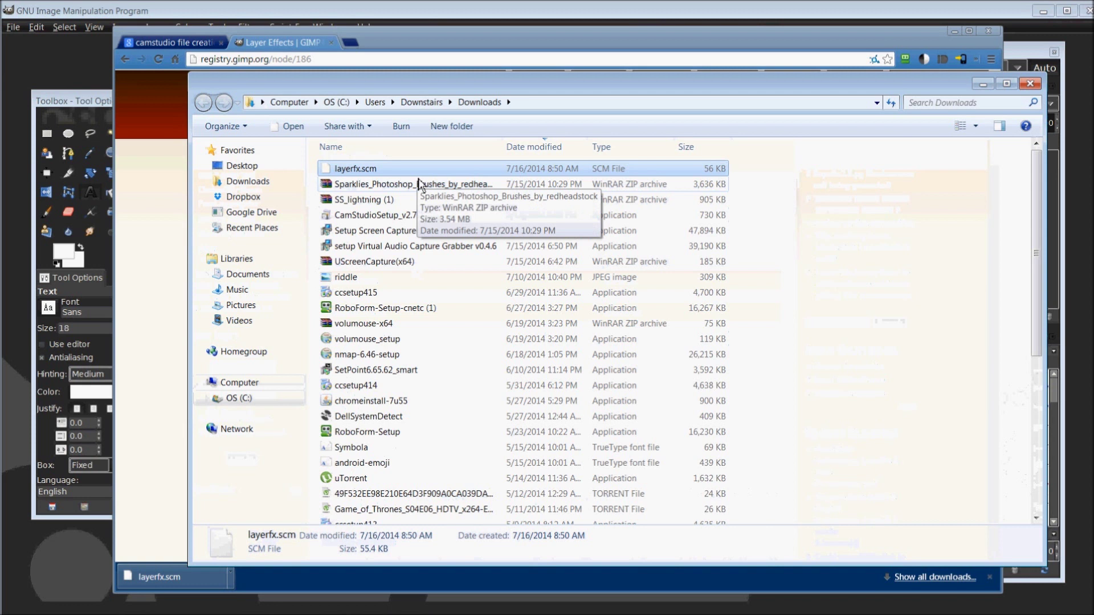
# Cut layerfx.scm, delete the downloaded copy, then close Explorer and minimize the browser.
pyautogui.rightClick(346, 171)
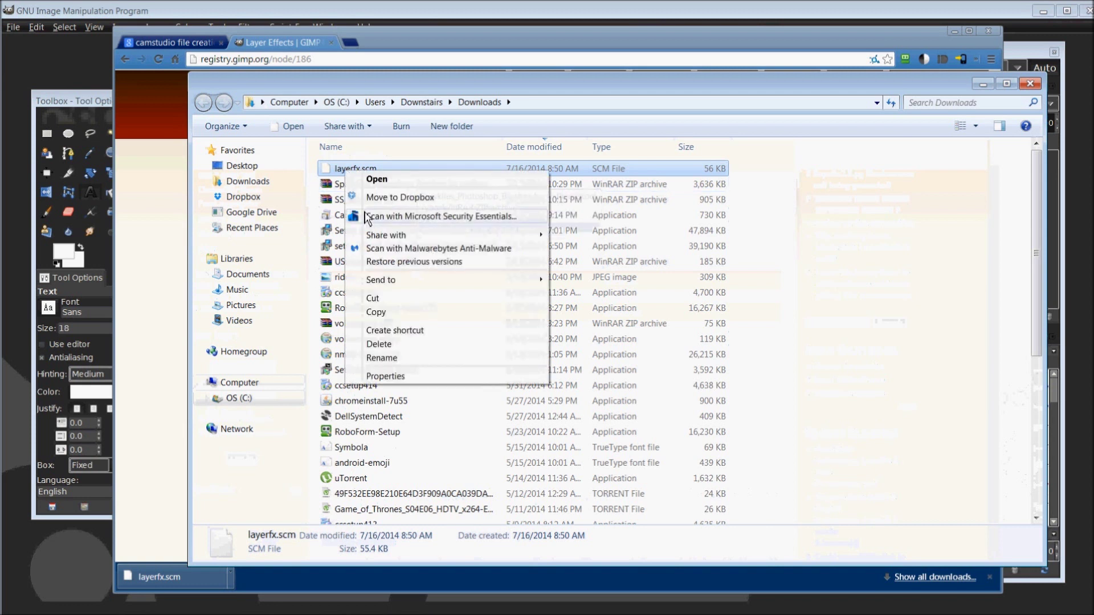
pyautogui.click(374, 299)
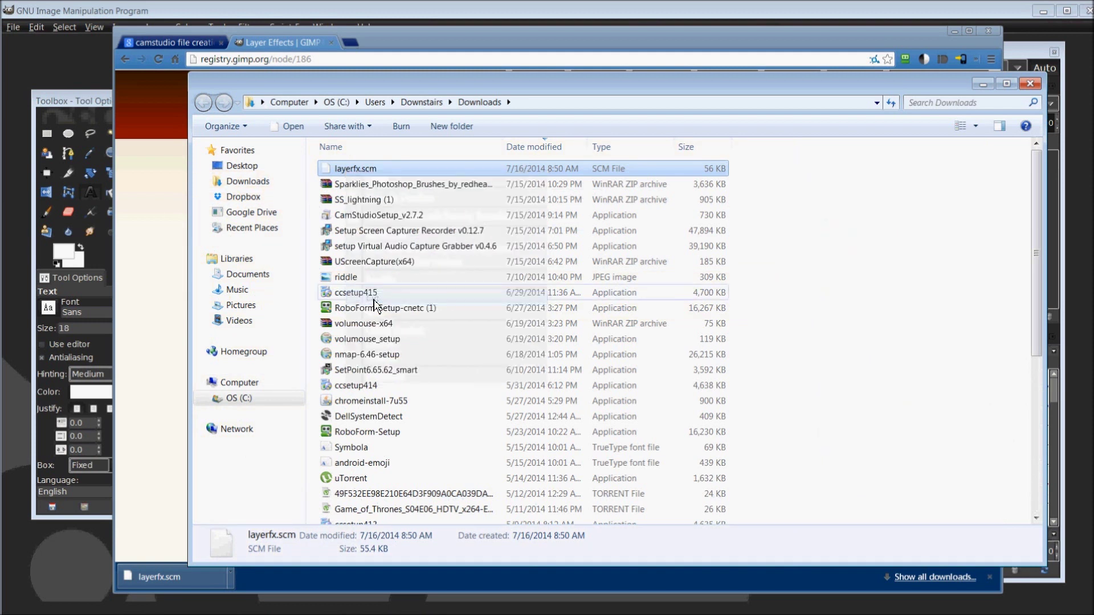
pyautogui.rightClick(364, 171)
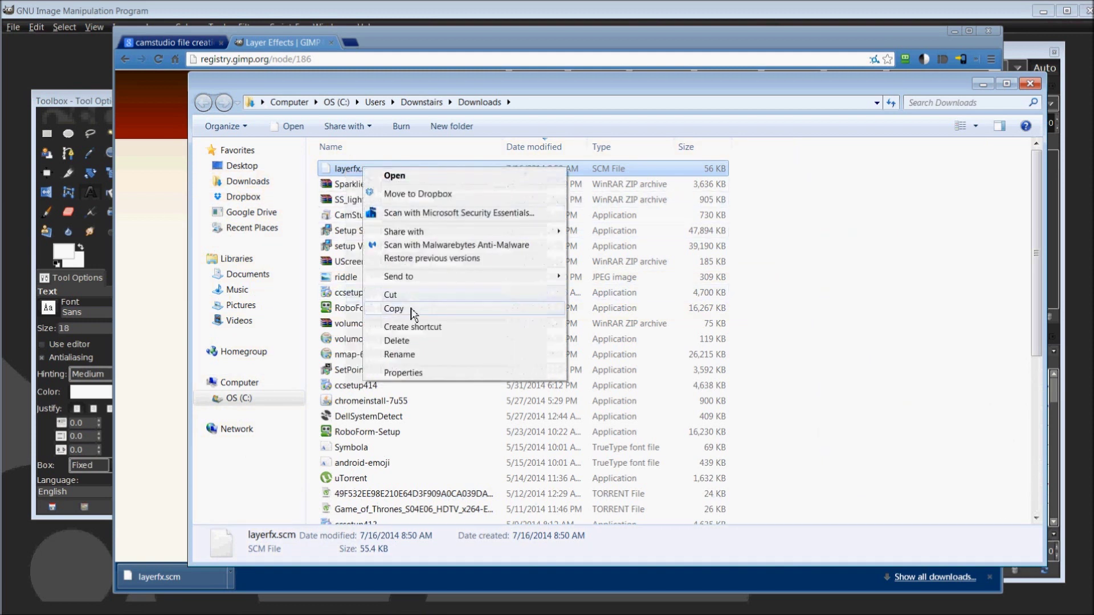
pyautogui.click(411, 341)
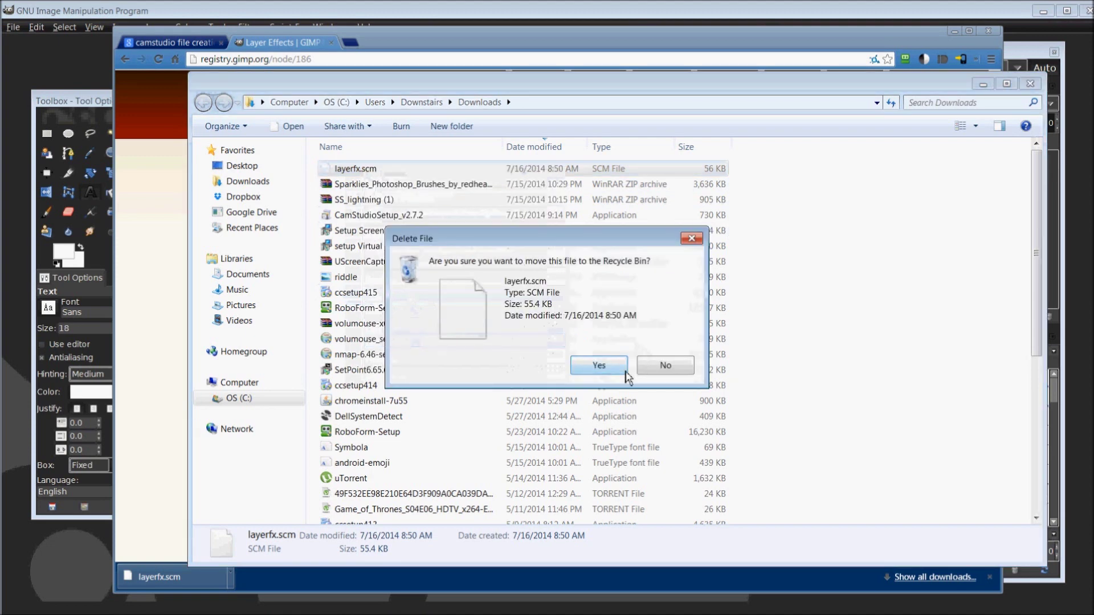
pyautogui.click(626, 372)
pyautogui.click(1031, 84)
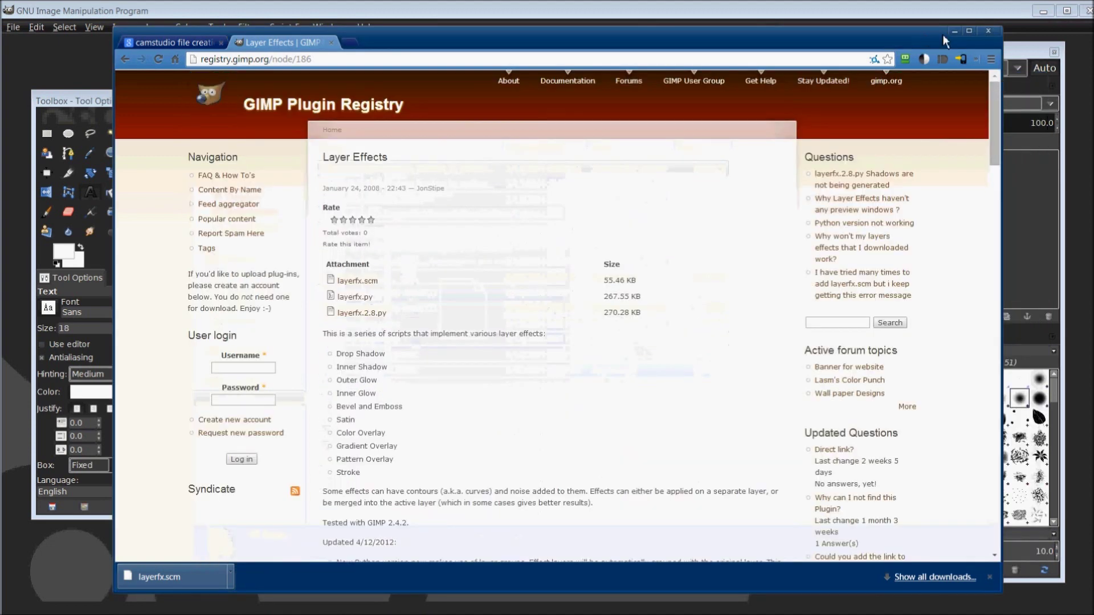
pyautogui.click(954, 32)
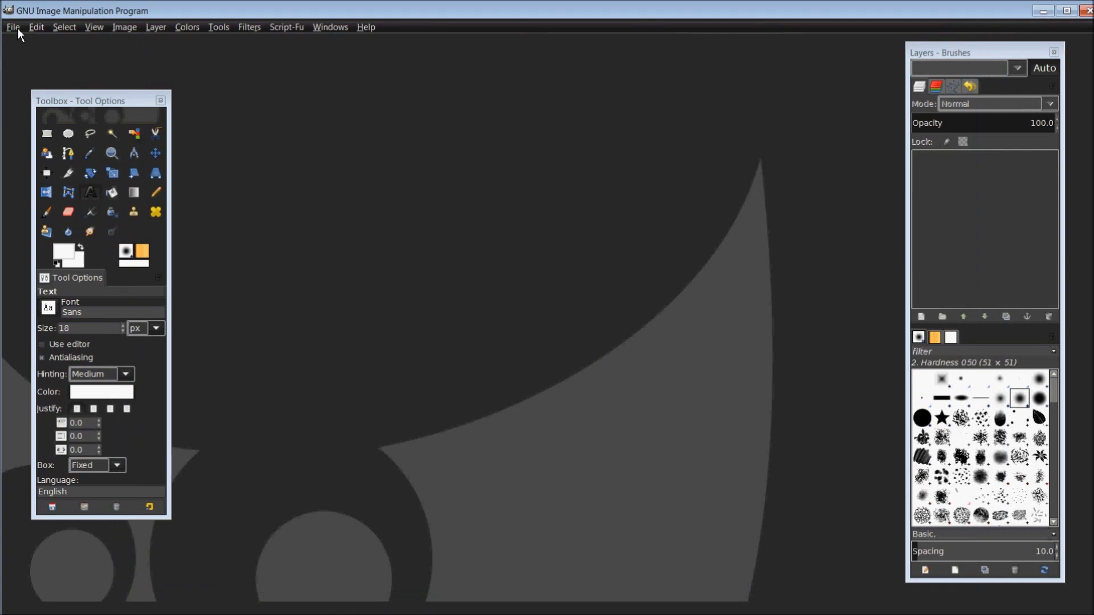
pyautogui.click(36, 27)
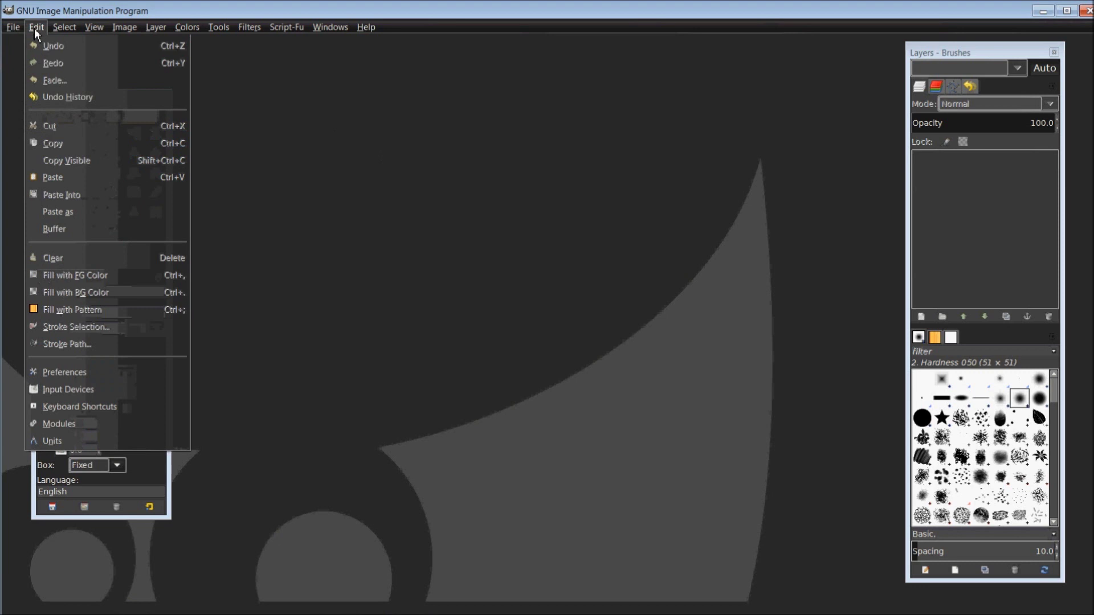
pyautogui.click(53, 375)
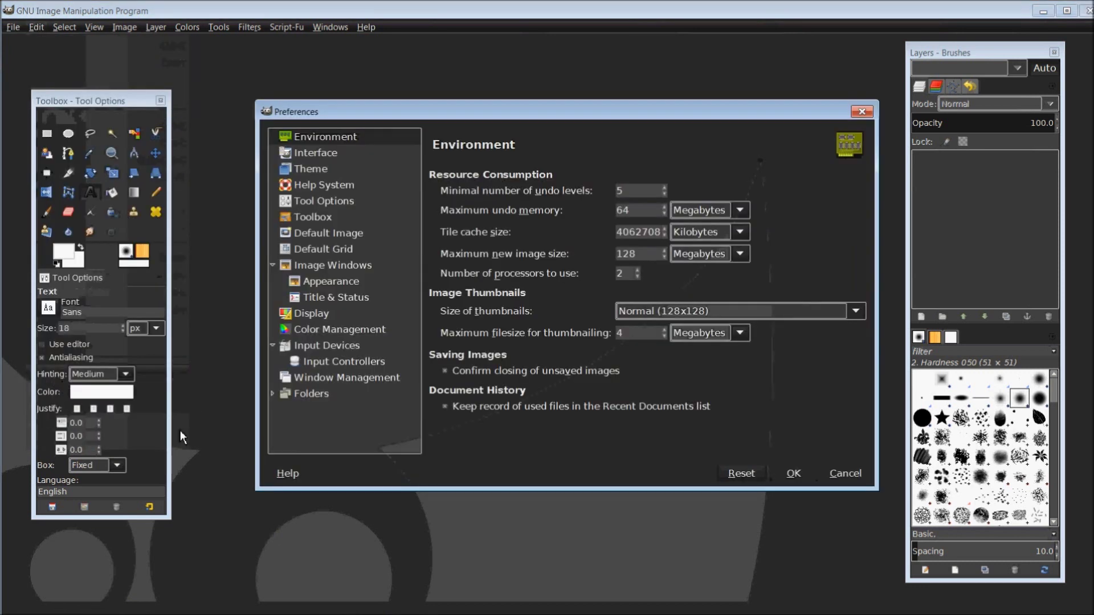
pyautogui.click(316, 400)
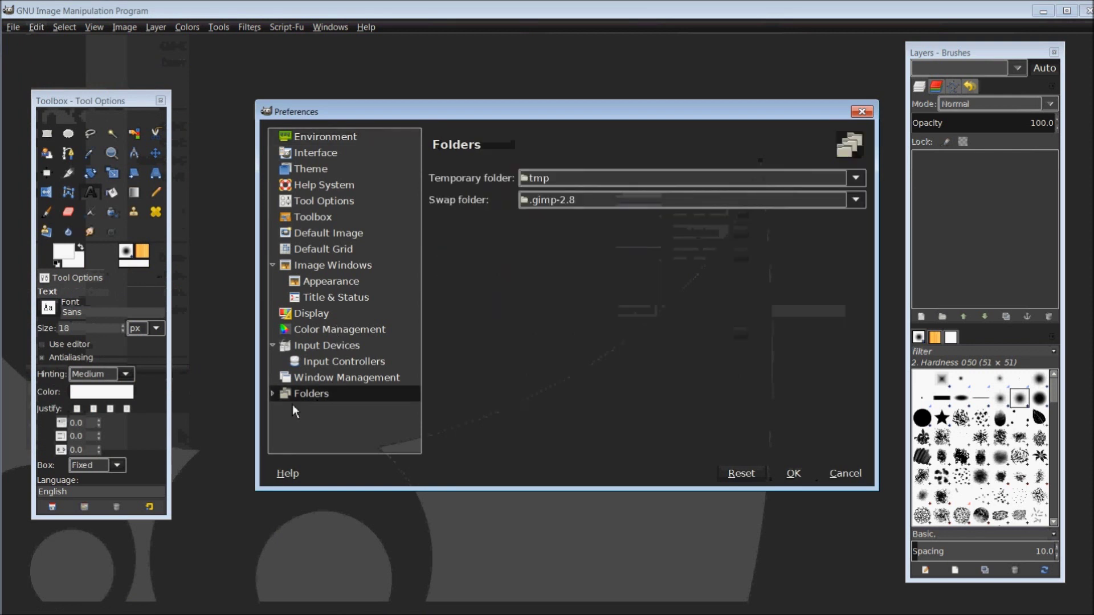
pyautogui.click(276, 395)
pyautogui.scroll(-3, 302, 403)
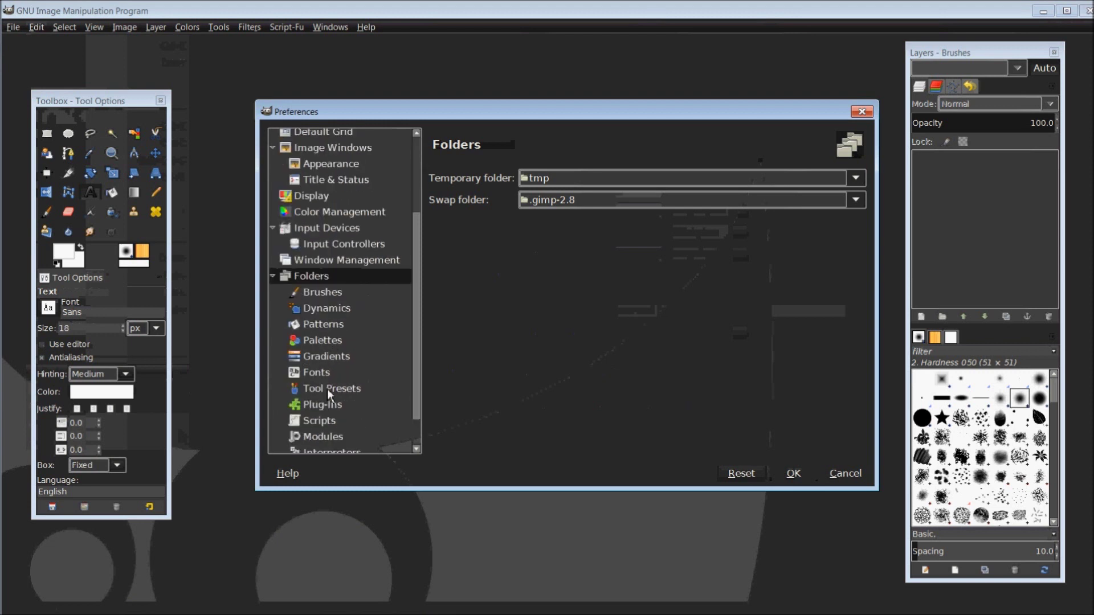
pyautogui.click(330, 426)
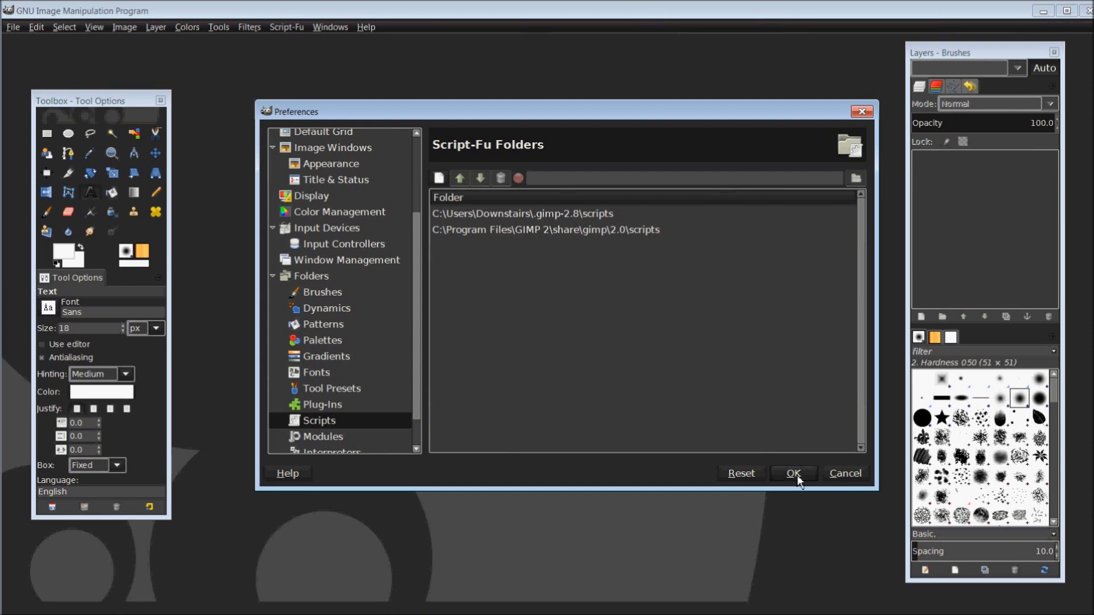
pyautogui.click(837, 474)
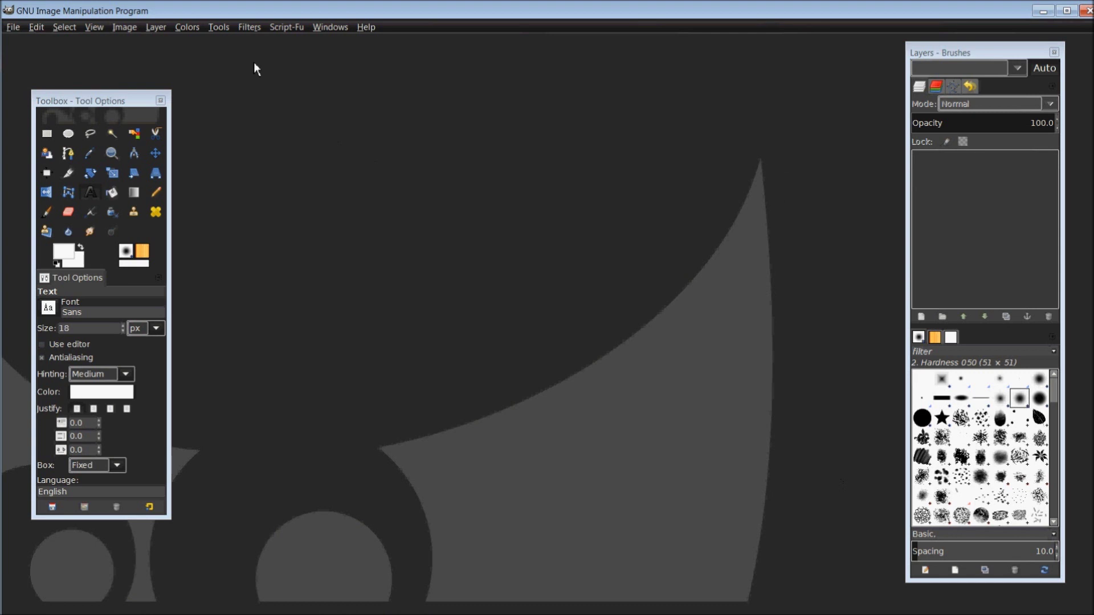
# Run Filters > Script-Fu > Refresh Scripts to reload all Script-Fu scripts.
pyautogui.click(261, 28)
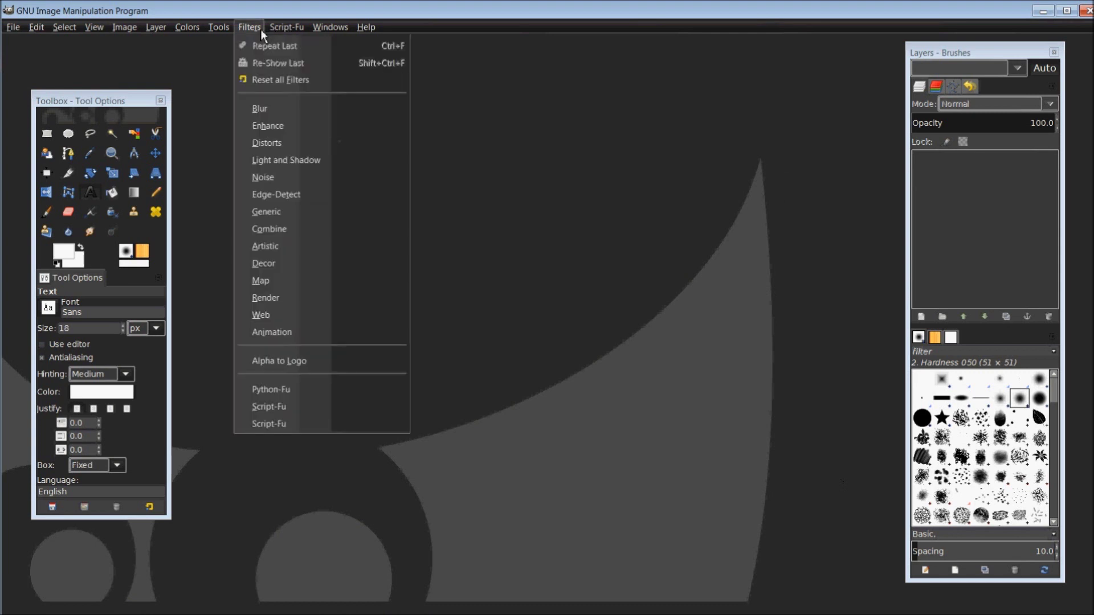
pyautogui.moveTo(266, 409)
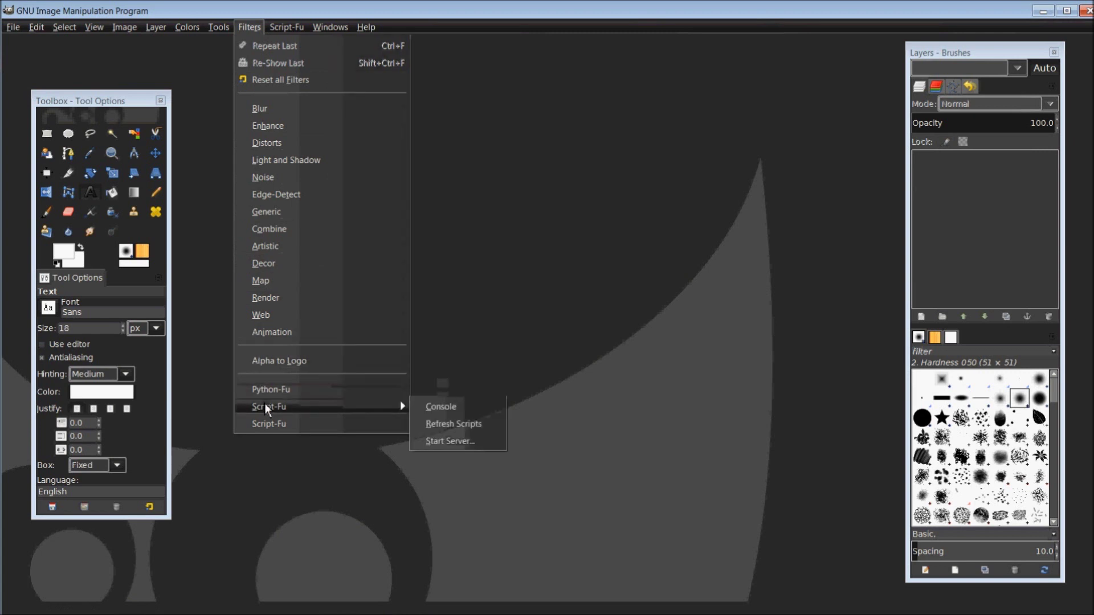
pyautogui.click(476, 427)
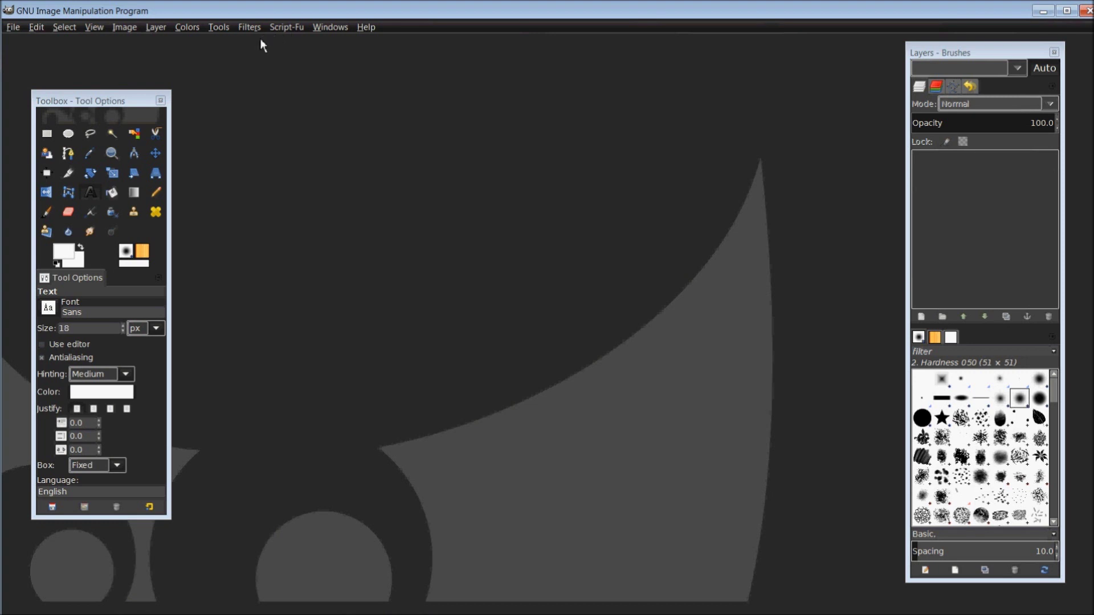
# Open Script-Fu and confirm Layer Effects lists ten effects, from Bevel and Emboss to Stroke.
pyautogui.click(292, 29)
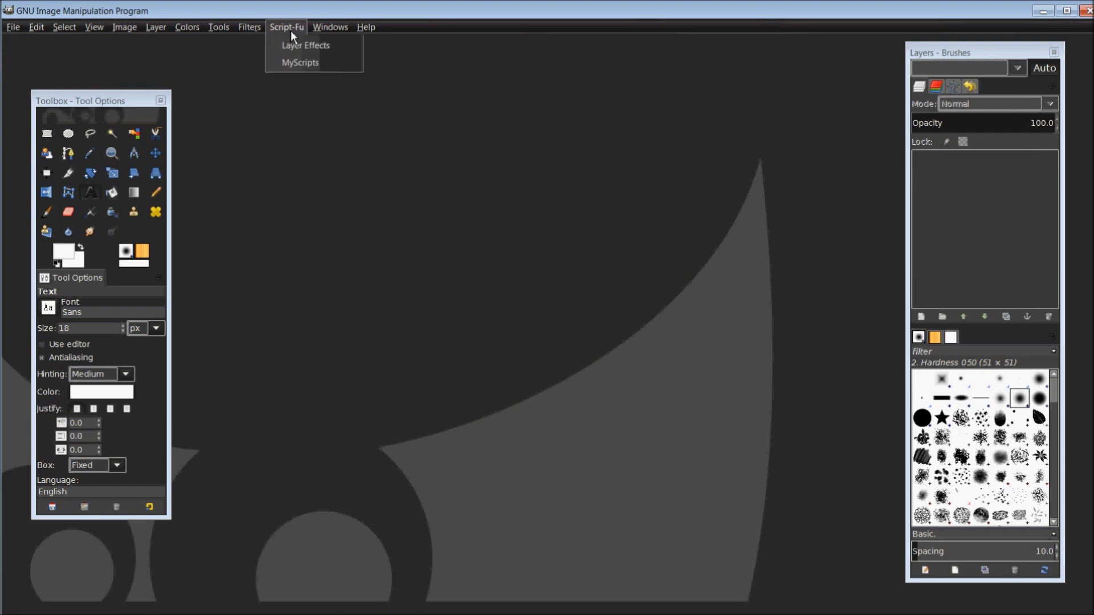
pyautogui.moveTo(286, 48)
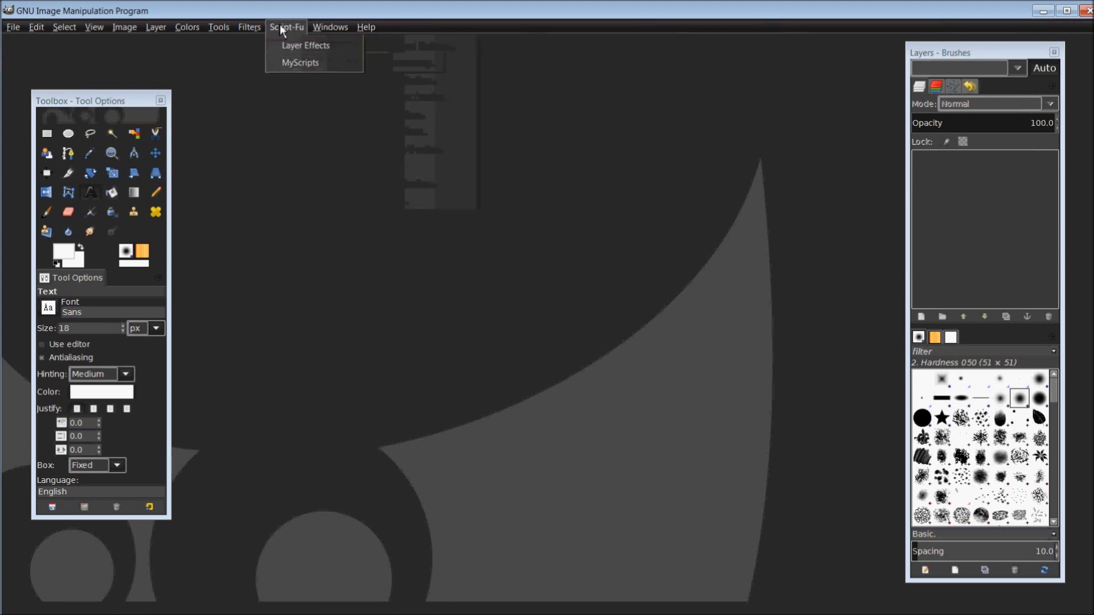
pyautogui.moveTo(255, 30)
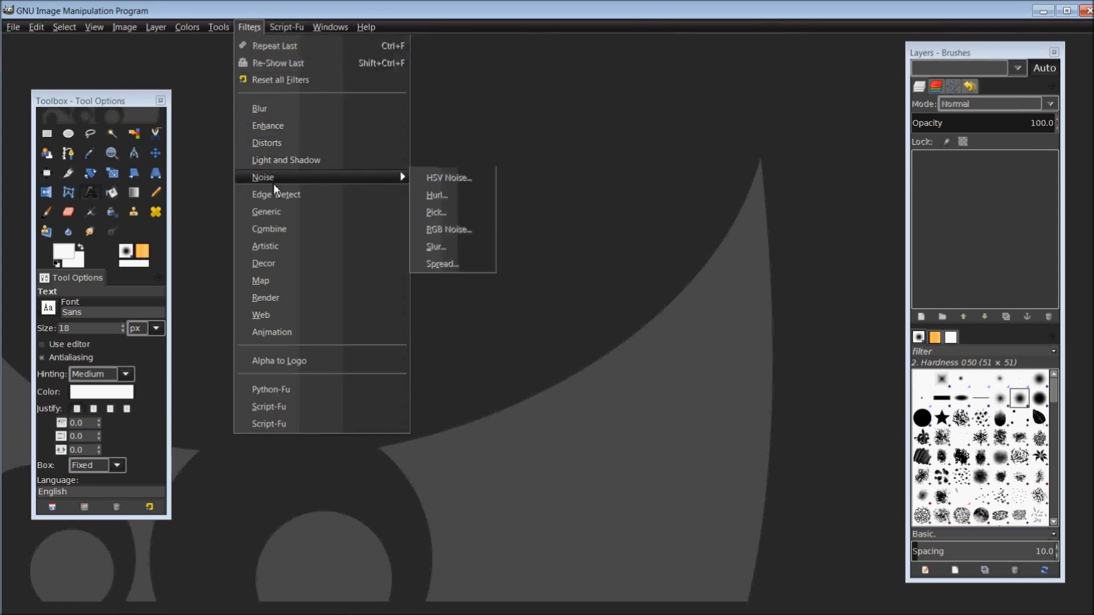
pyautogui.moveTo(277, 250)
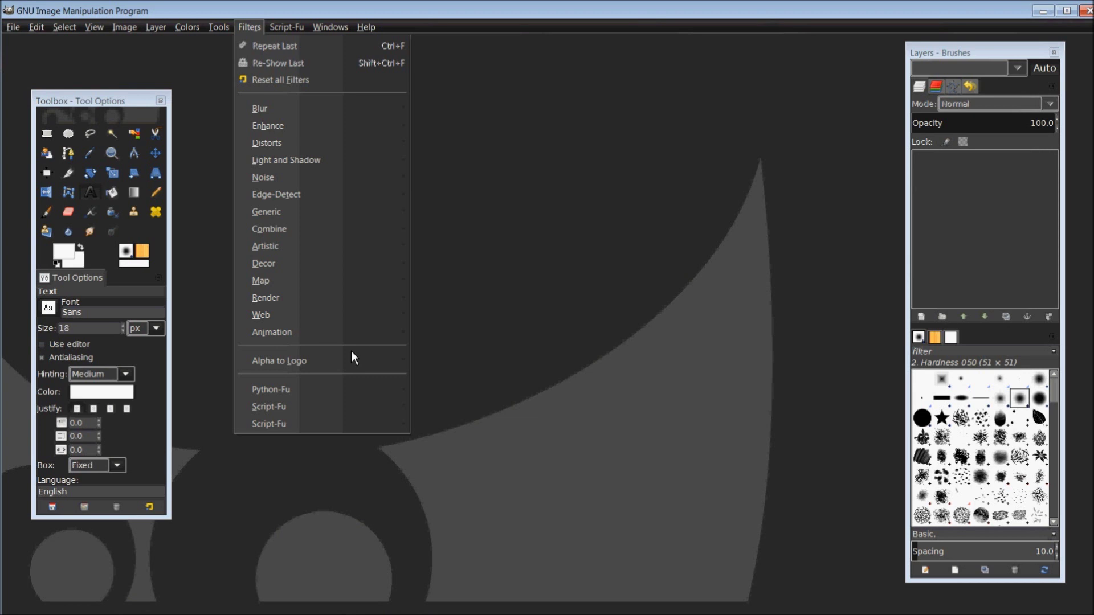
pyautogui.moveTo(306, 29)
pyautogui.moveTo(277, 428)
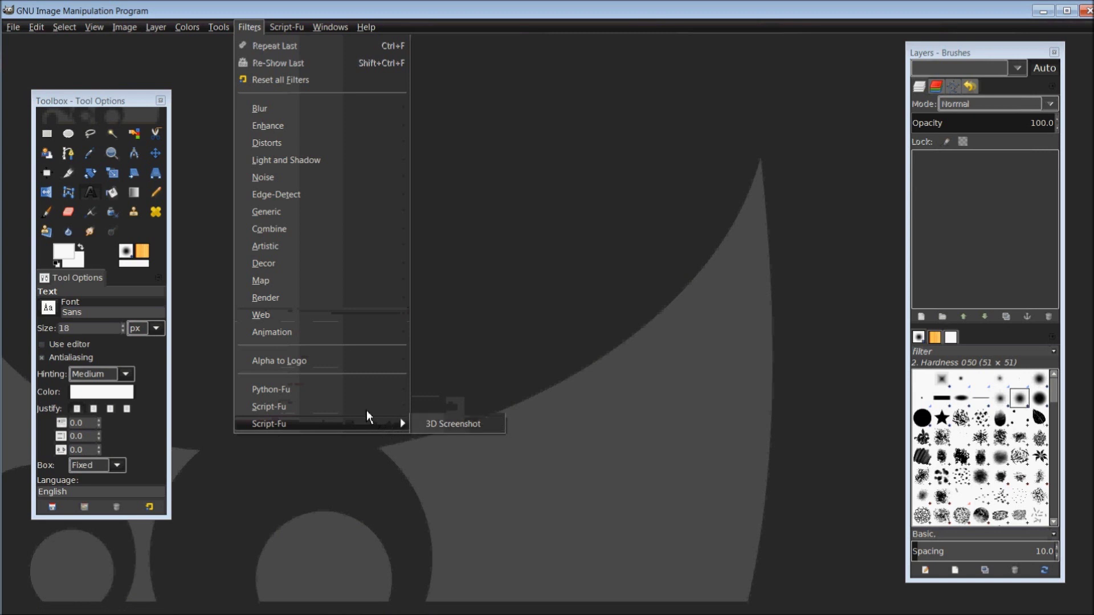
pyautogui.moveTo(287, 27)
pyautogui.click(318, 10)
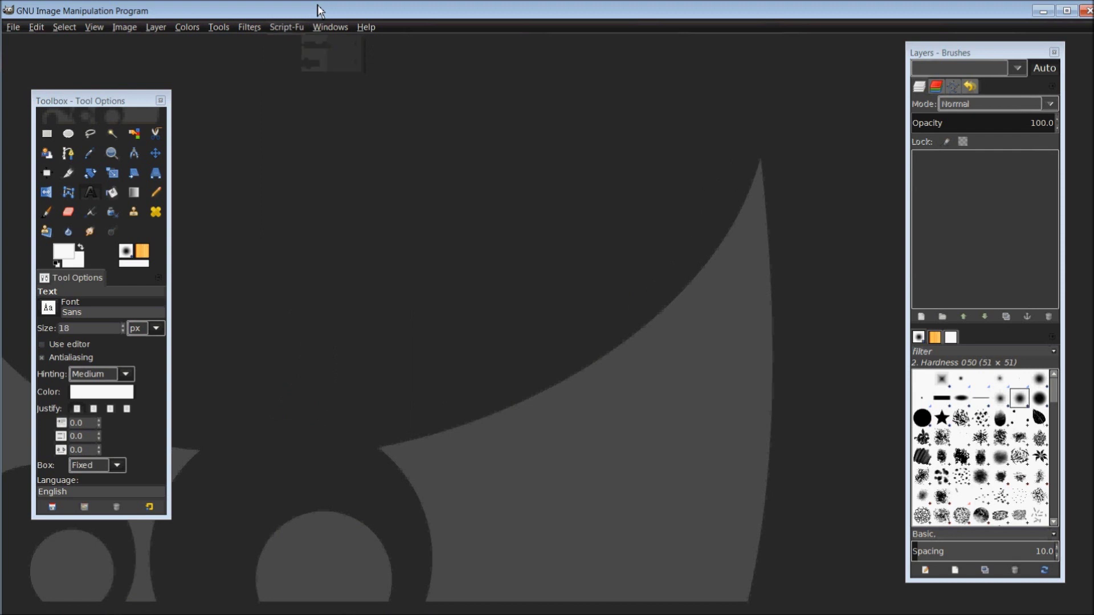